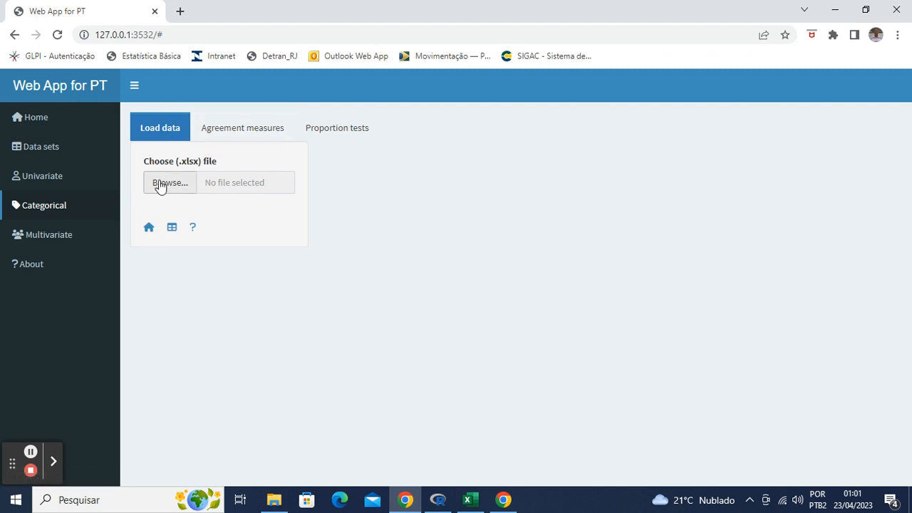
# Switch to the PT_categorical_large_sample workbook in Excel and examine the participant codes, expected result row and Item1 to Item5 headers.
pyautogui.click(470, 499)
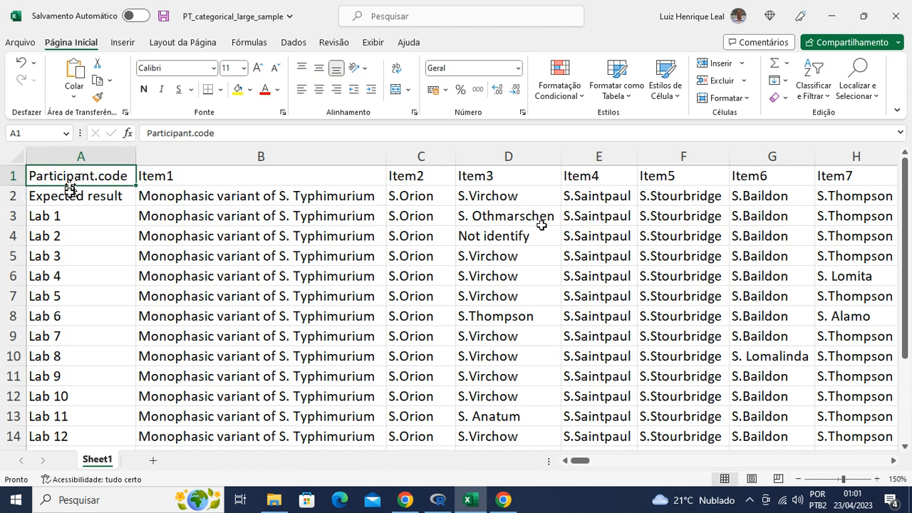
pyautogui.moveTo(67, 213); pyautogui.dragTo(61, 429)
pyautogui.click(107, 198)
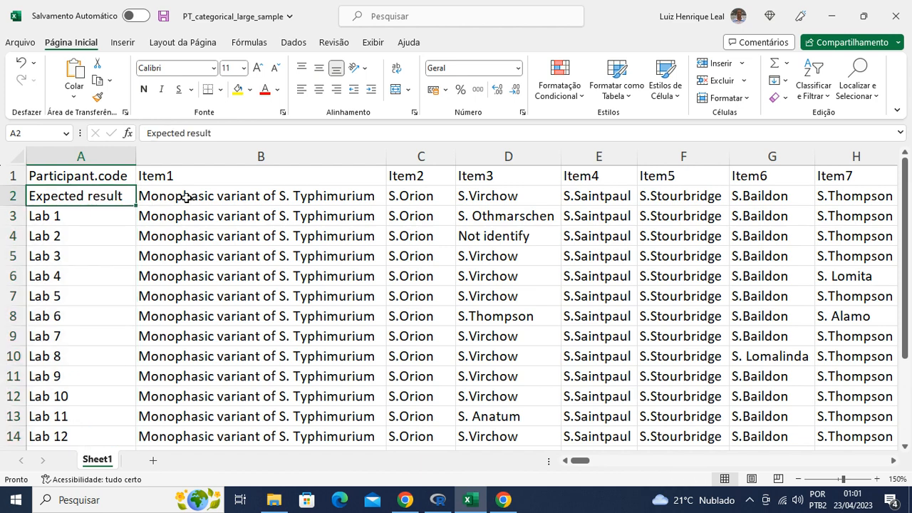
pyautogui.click(193, 173)
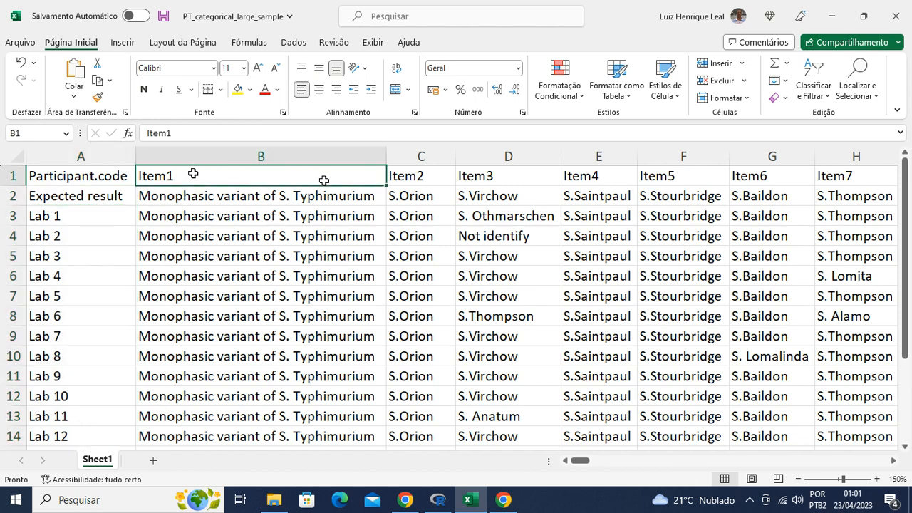
pyautogui.click(402, 169)
pyautogui.click(485, 169)
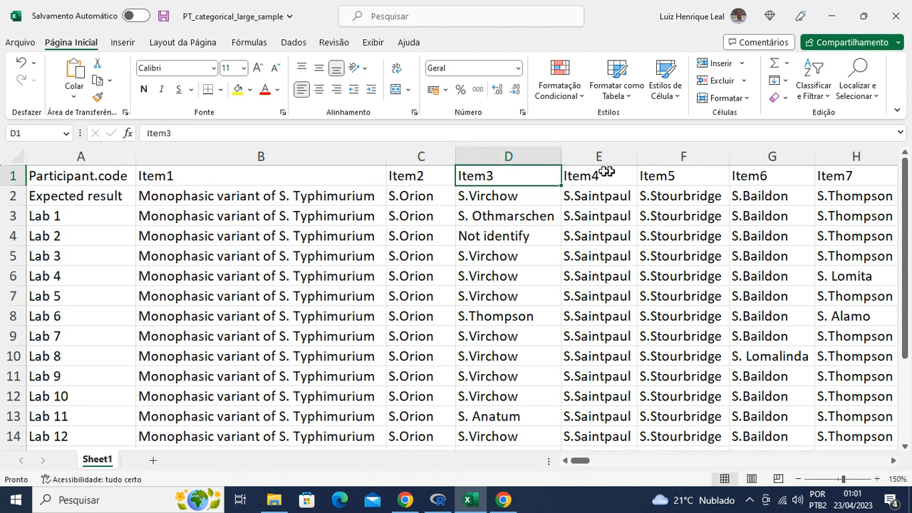
pyautogui.click(606, 171)
pyautogui.click(664, 177)
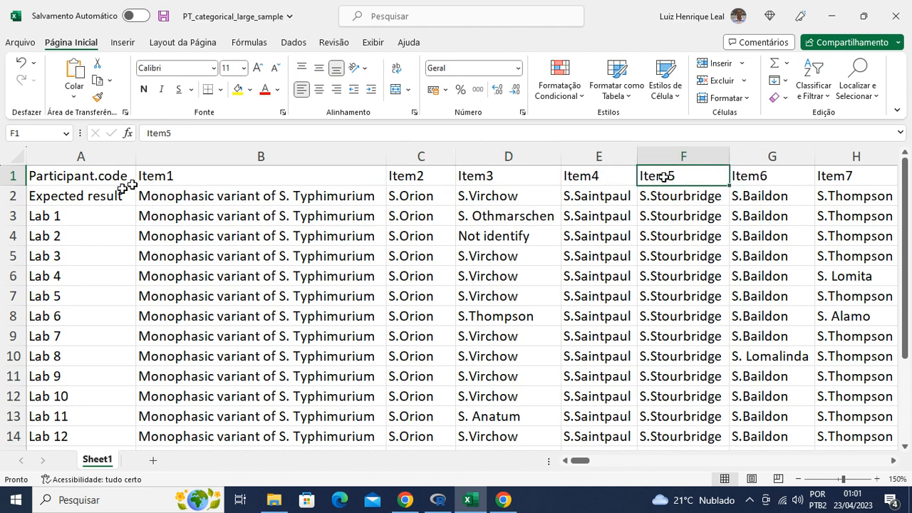
# Compare the Item1 to Item3 results of Lab 1 and Lab 2 with the expected results.
pyautogui.click(163, 215)
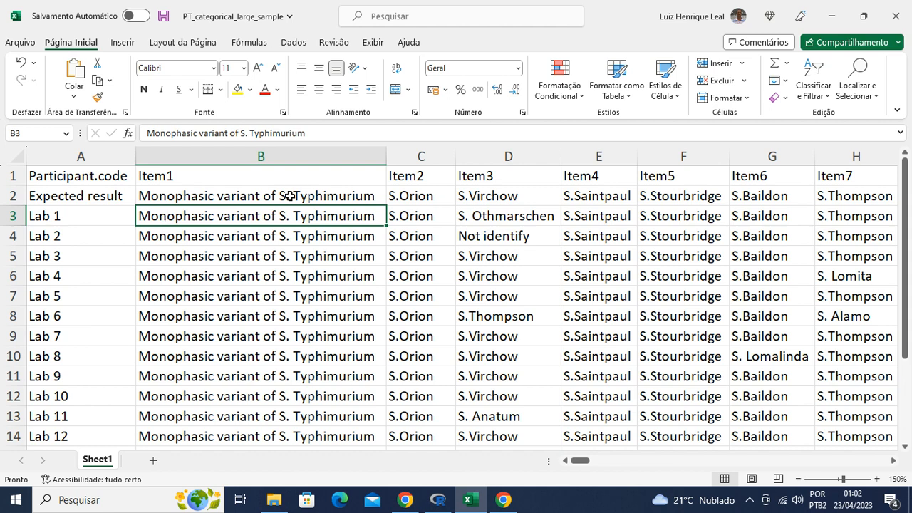
pyautogui.click(505, 218)
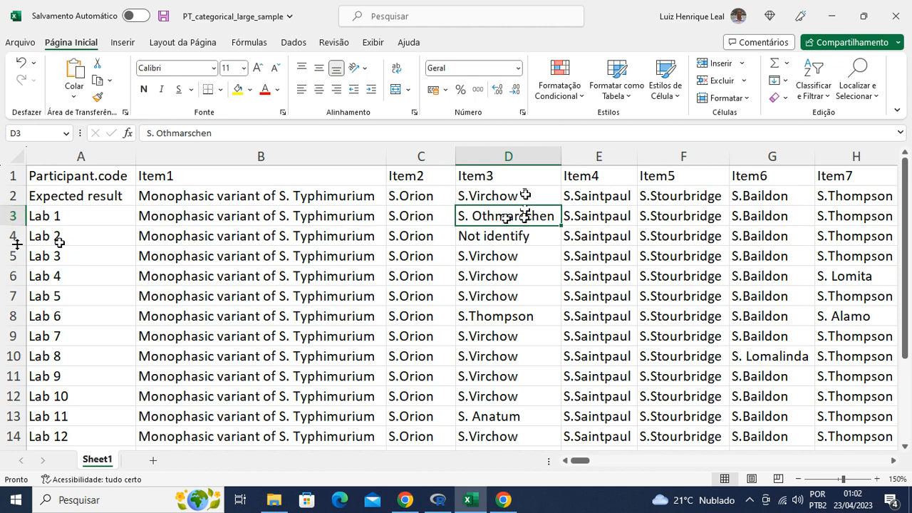
pyautogui.click(404, 239)
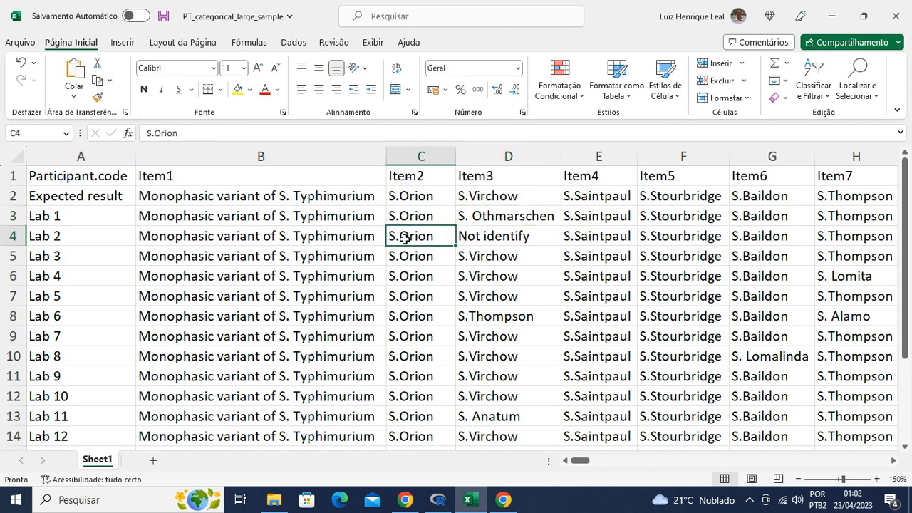
pyautogui.click(498, 238)
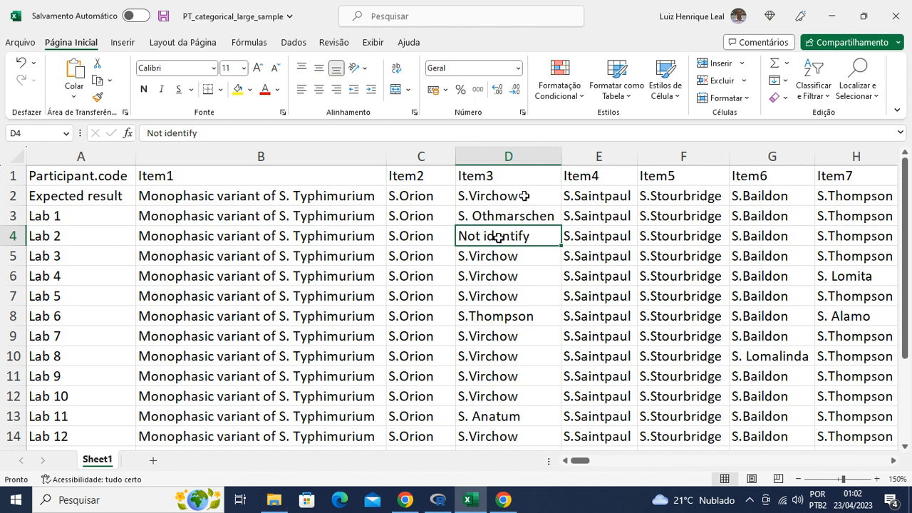
pyautogui.click(97, 175)
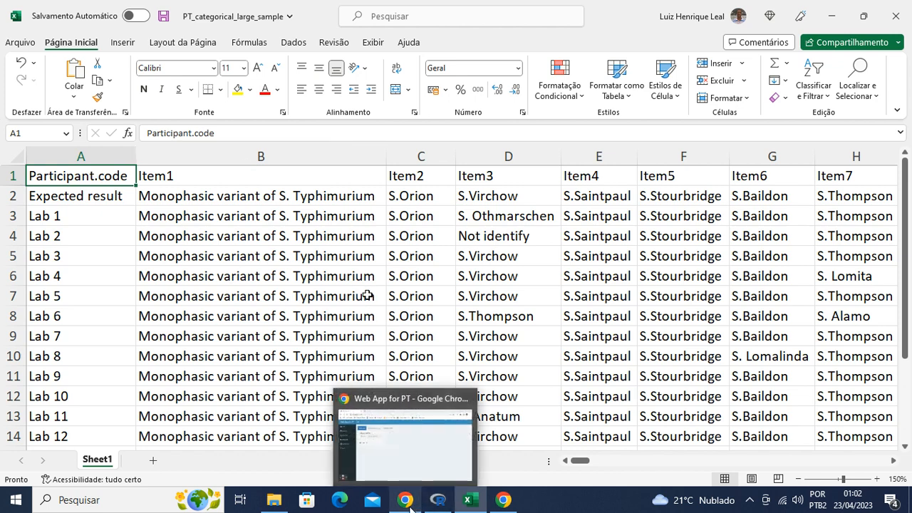
# Return to Web App for PT in Chrome, load the PT_categorical_large_sample file and open the agreement measures.
pyautogui.click(407, 427)
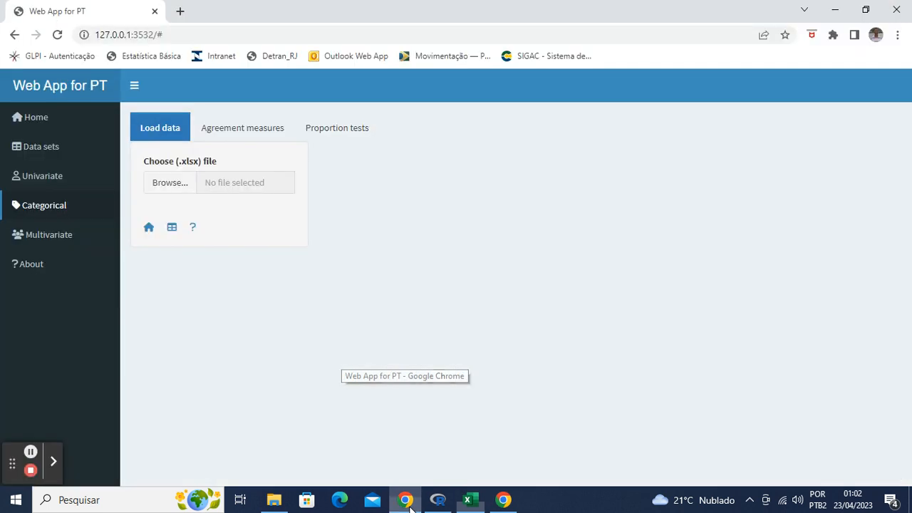
pyautogui.click(165, 190)
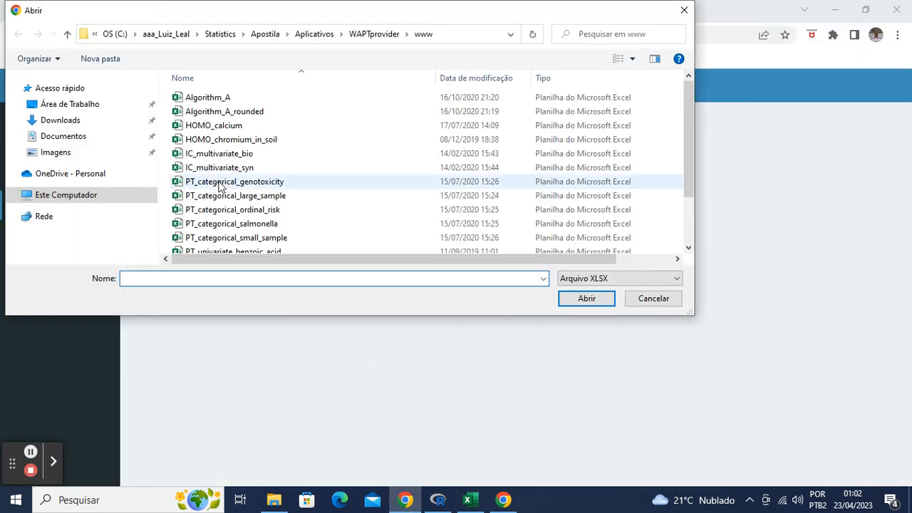
pyautogui.scroll(-1, 223, 187)
pyautogui.click(260, 161)
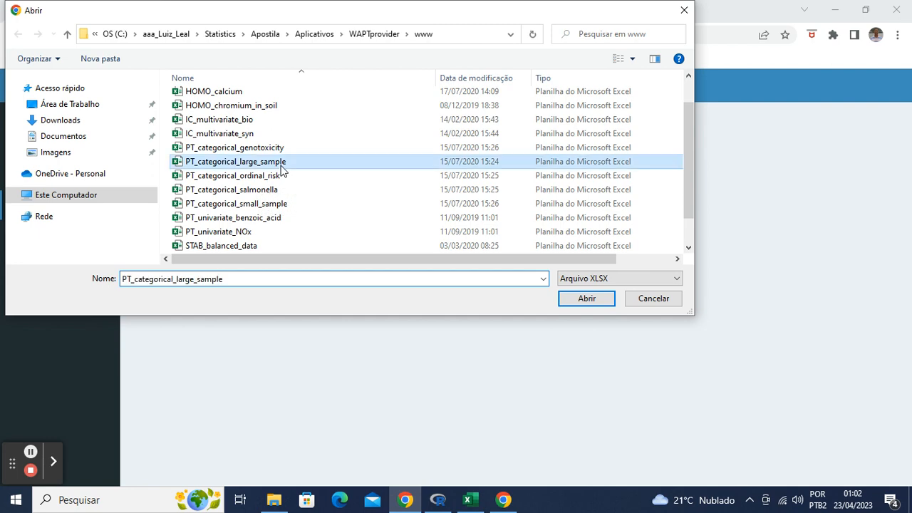
pyautogui.click(592, 303)
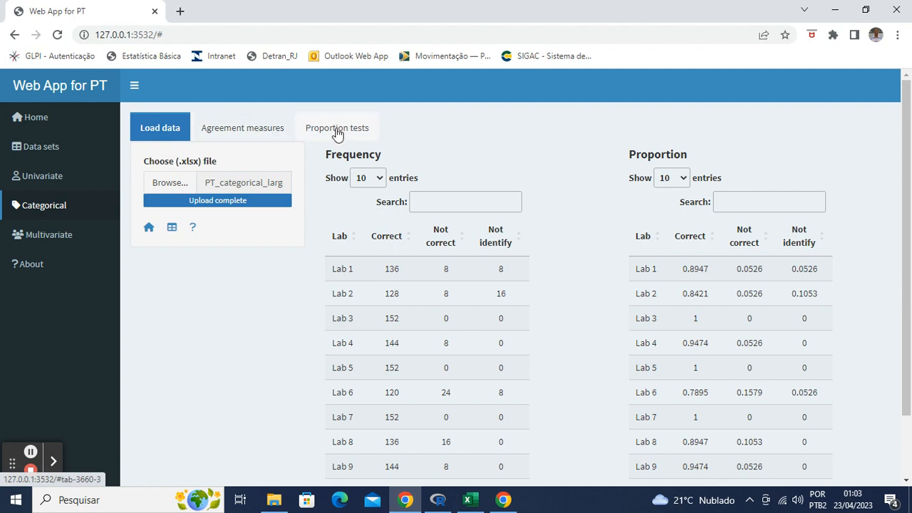
pyautogui.click(225, 134)
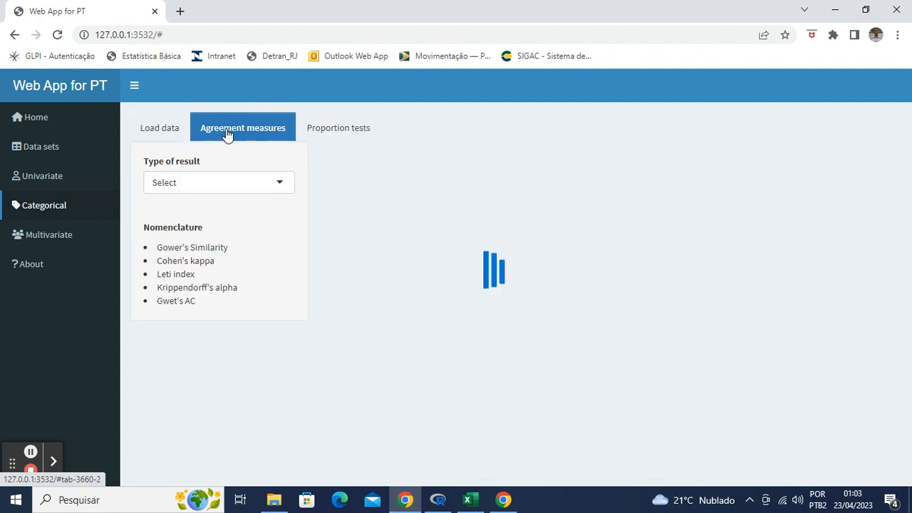
# View the result type options, then switch to the Excel workbook and compare Lab 1 and Lab 2 with the expected result for Item1.
pyautogui.click(283, 186)
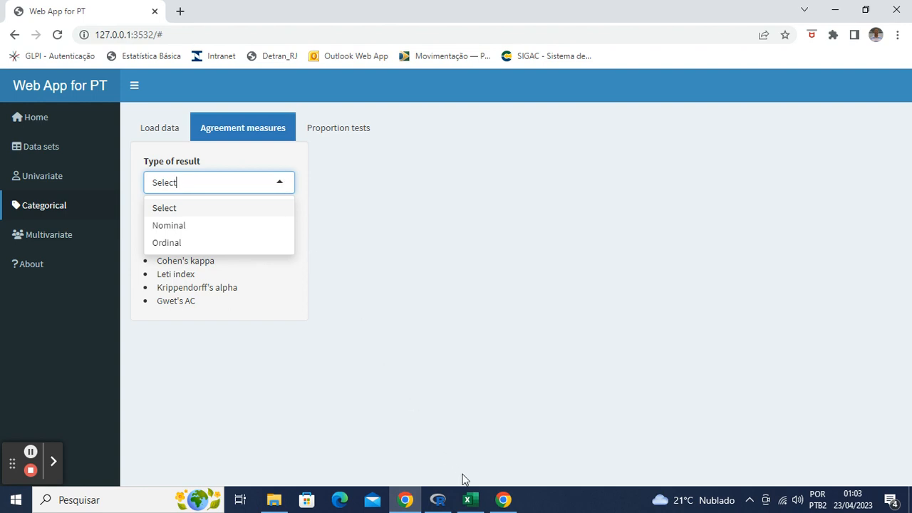
pyautogui.click(468, 500)
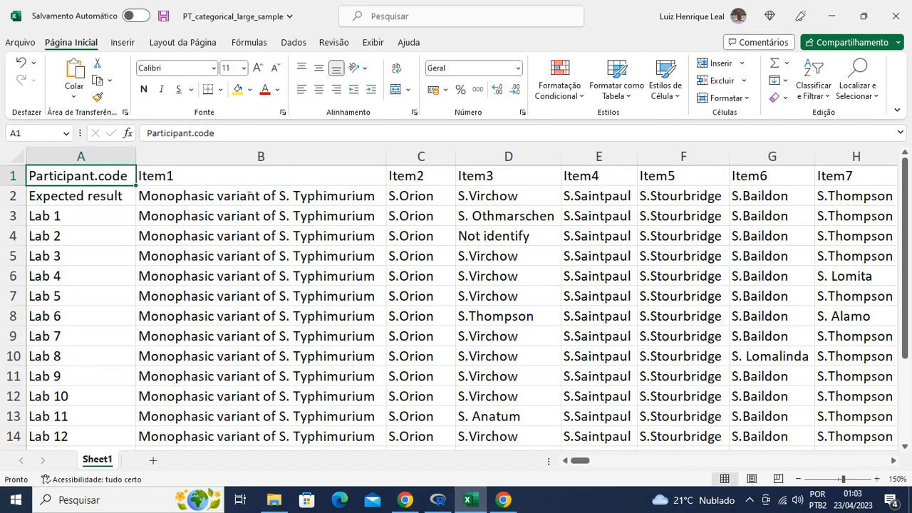
pyautogui.click(255, 196)
pyautogui.click(255, 212)
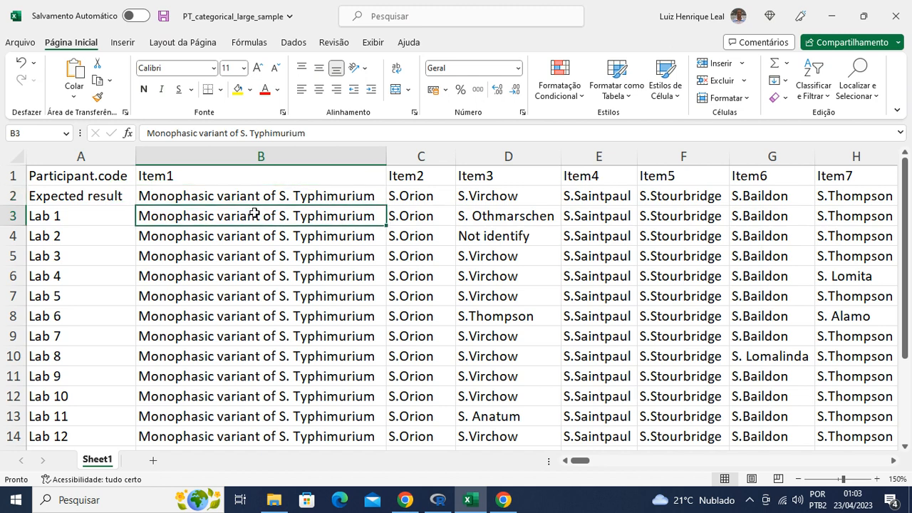
pyautogui.click(272, 198)
pyautogui.click(272, 215)
pyautogui.click(296, 195)
pyautogui.click(292, 214)
pyautogui.click(298, 236)
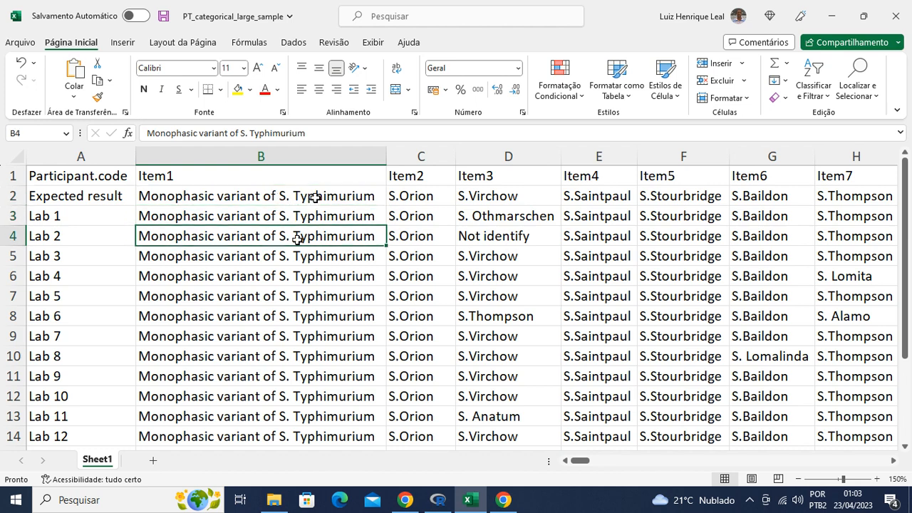
pyautogui.click(315, 197)
# Return to Web App for PT in Chrome and set the type of result to Nominal and the coefficient to kappa.
pyautogui.moveTo(409, 507)
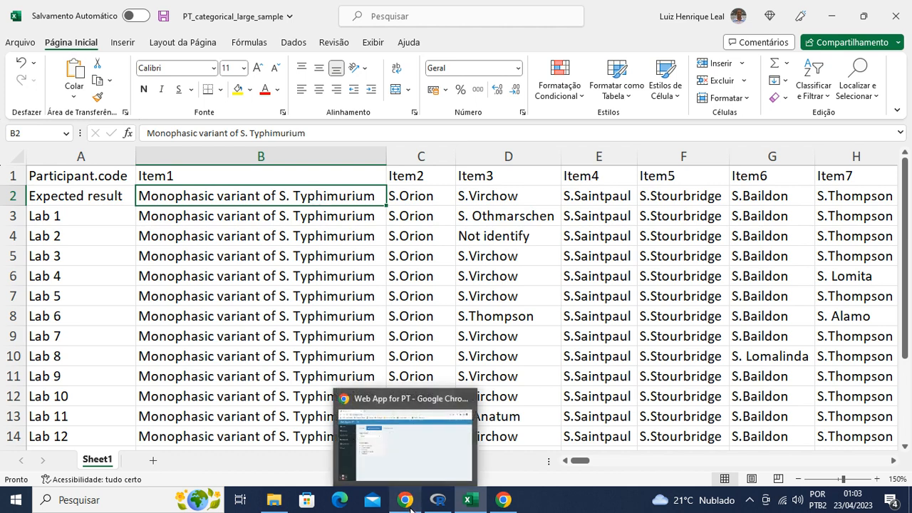
pyautogui.click(403, 442)
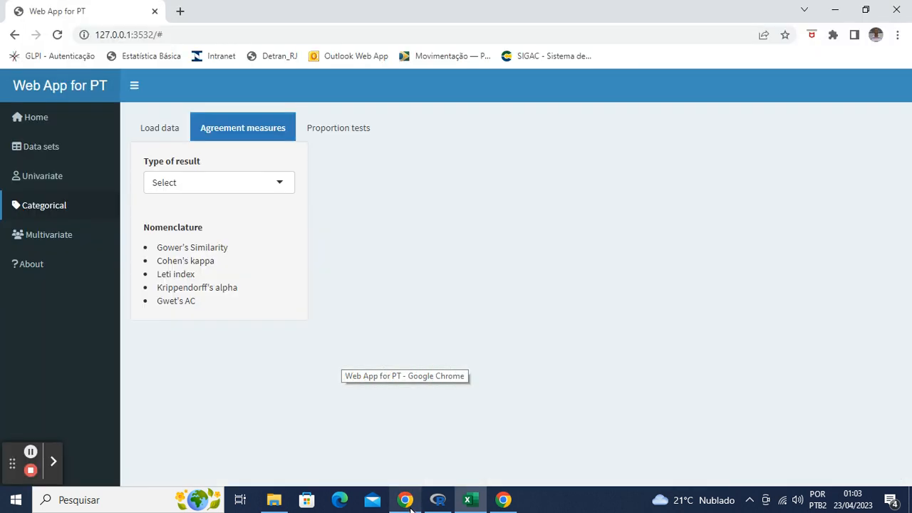
pyautogui.click(281, 186)
pyautogui.click(208, 233)
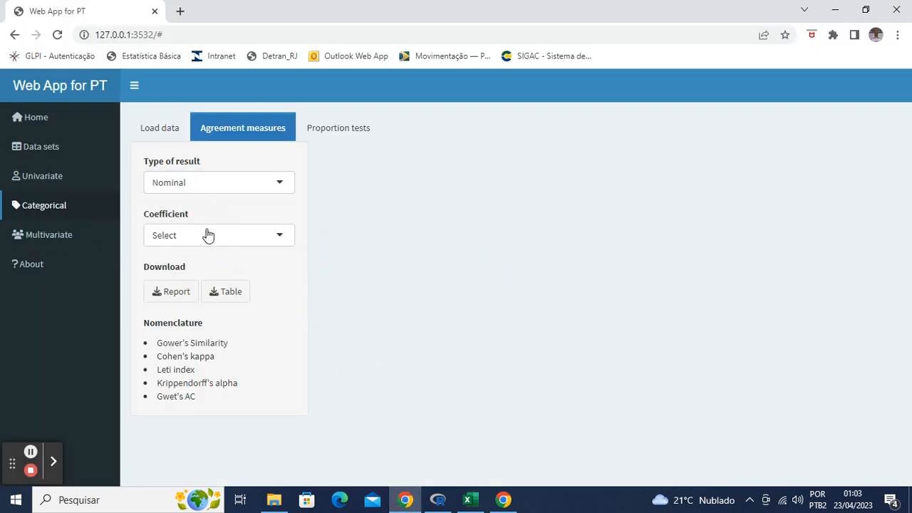
pyautogui.click(209, 235)
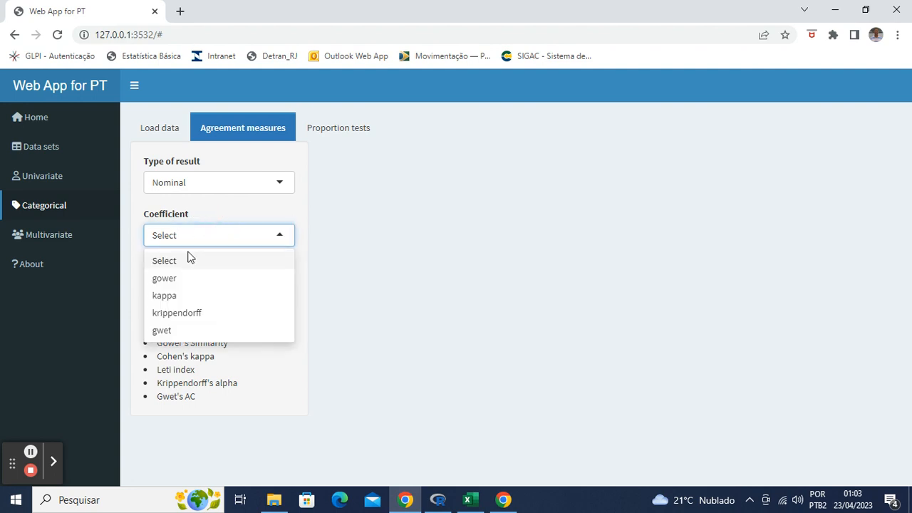
pyautogui.click(173, 305)
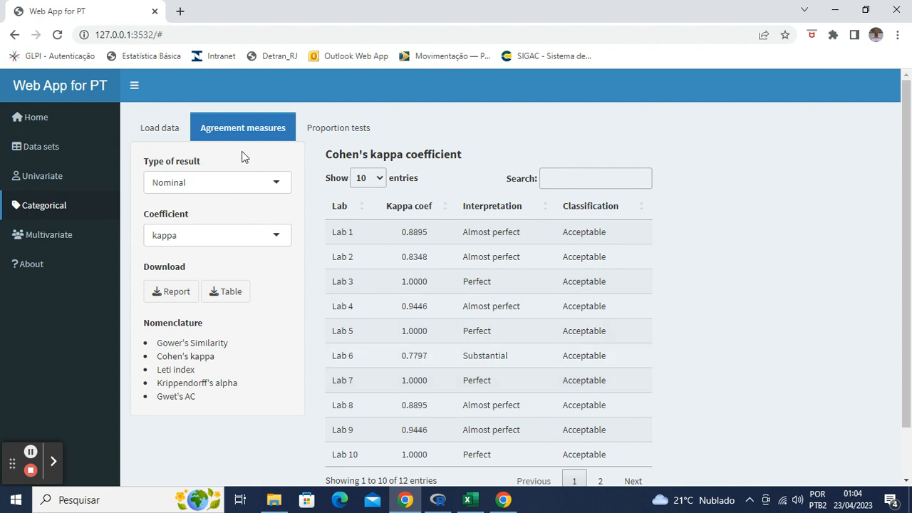
# Run the Chi-squared proportion test for a large sample and read its note.
pyautogui.click(347, 130)
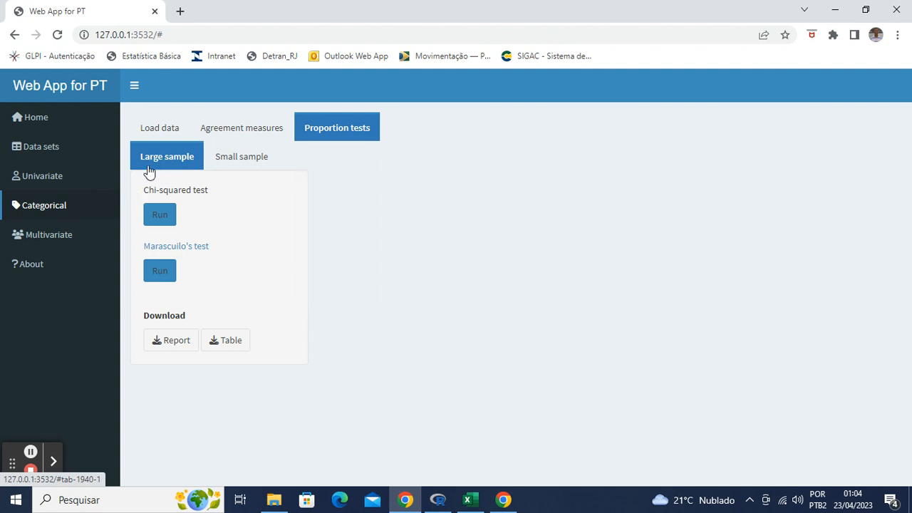
pyautogui.click(161, 217)
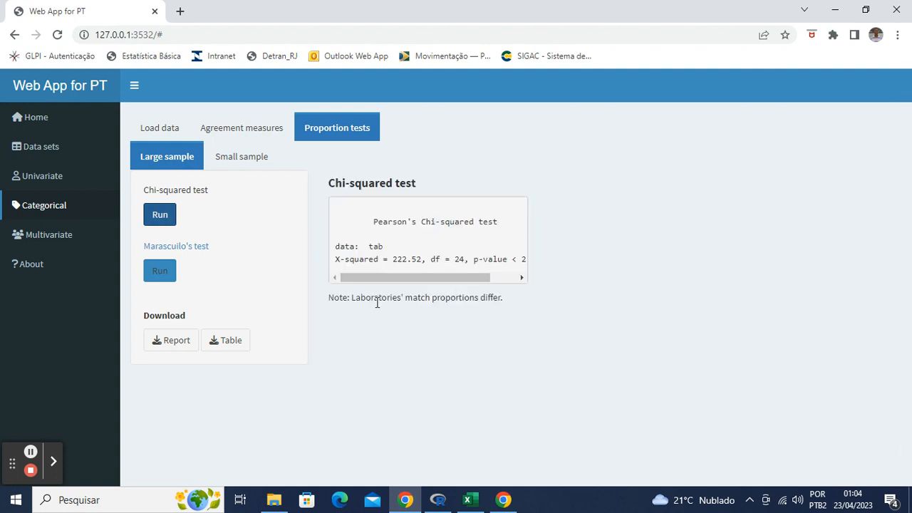
pyautogui.moveTo(378, 301); pyautogui.dragTo(531, 302)
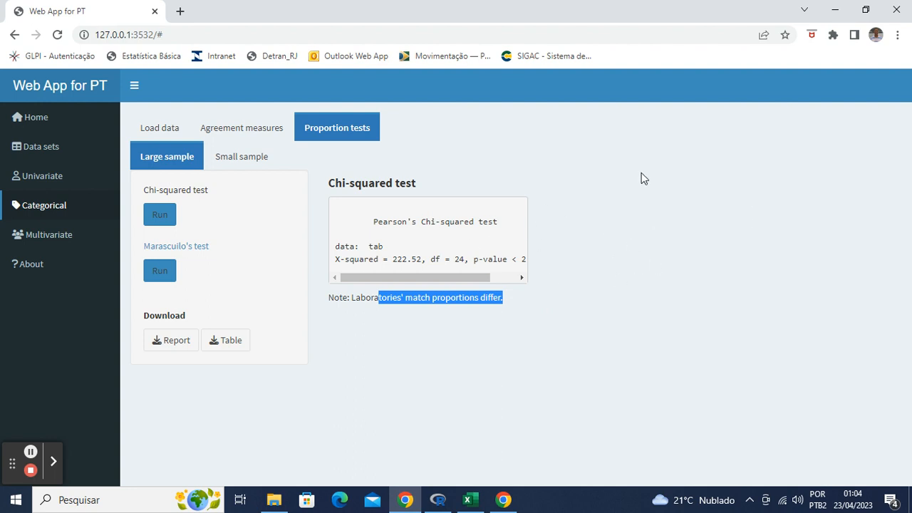
pyautogui.click(716, 333)
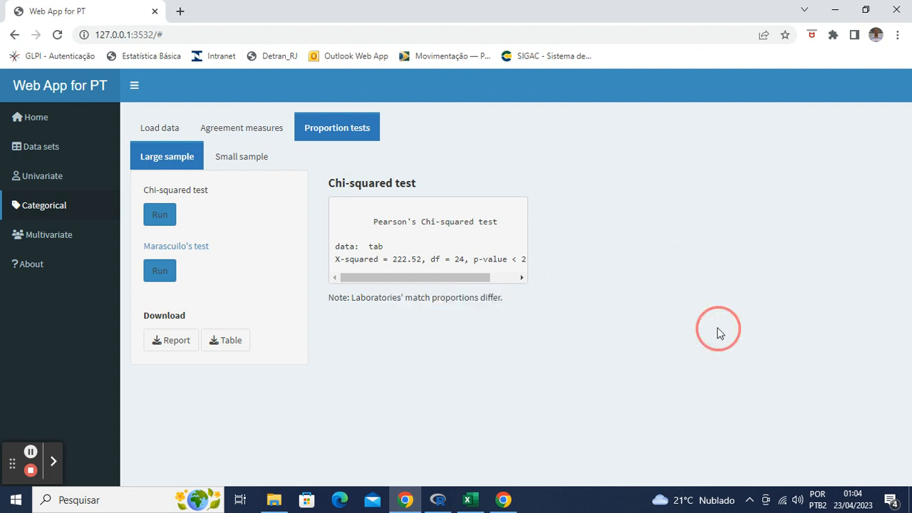
# Run Marascuilo's test for the large sample and review the table of laboratory pairs.
pyautogui.click(163, 278)
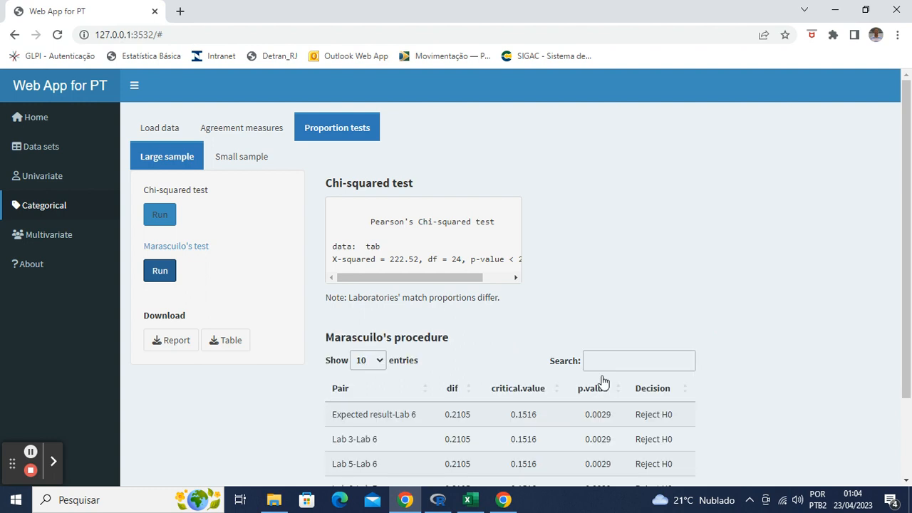
pyautogui.scroll(-2, 452, 408)
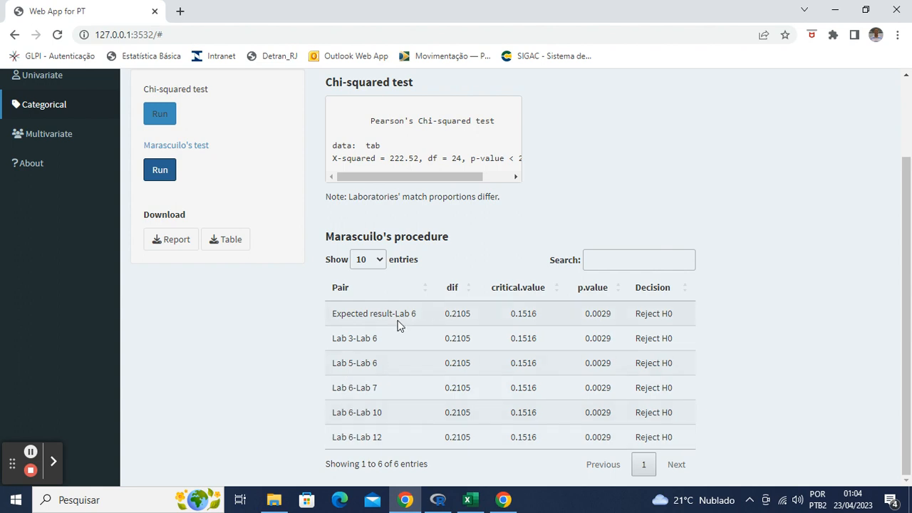
pyautogui.scroll(3, 427, 315)
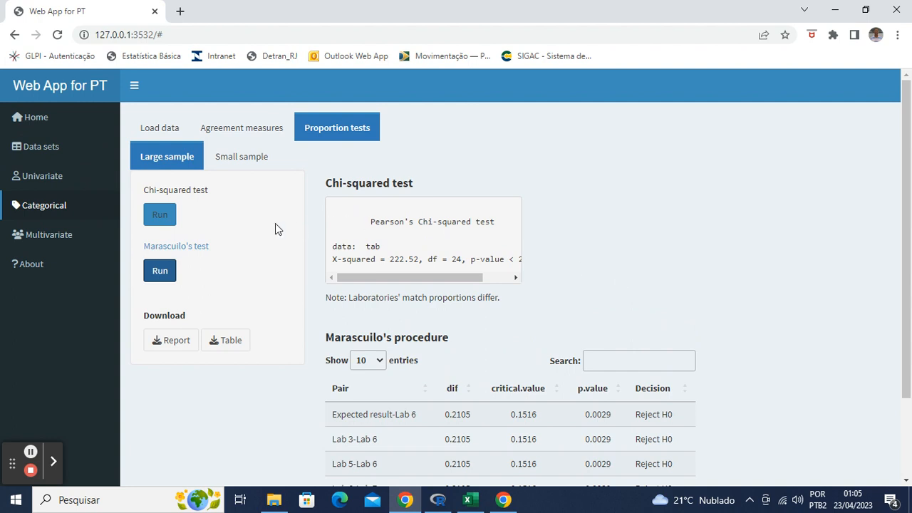
# Run Cohen's overall test for a small sample and read its note on the match proportions.
pyautogui.click(262, 165)
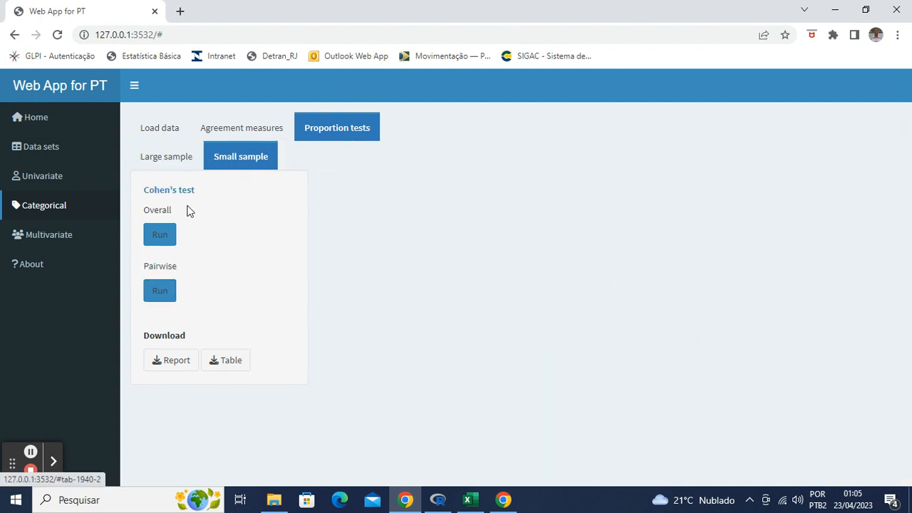
pyautogui.click(159, 230)
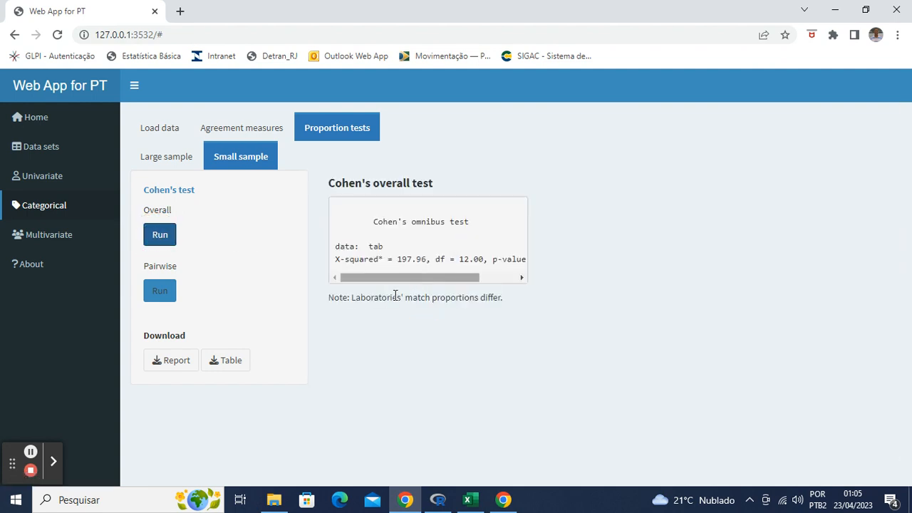
pyautogui.moveTo(392, 302); pyautogui.dragTo(502, 303)
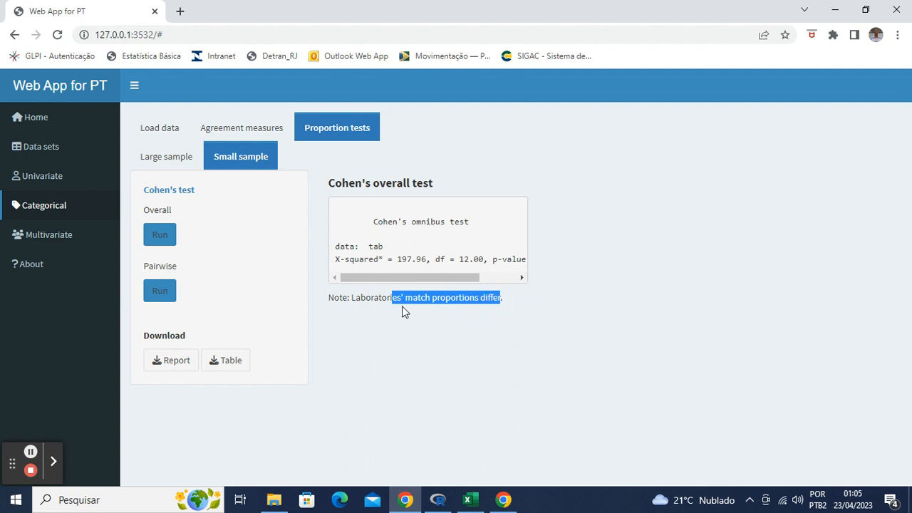
pyautogui.moveTo(369, 302); pyautogui.dragTo(466, 300)
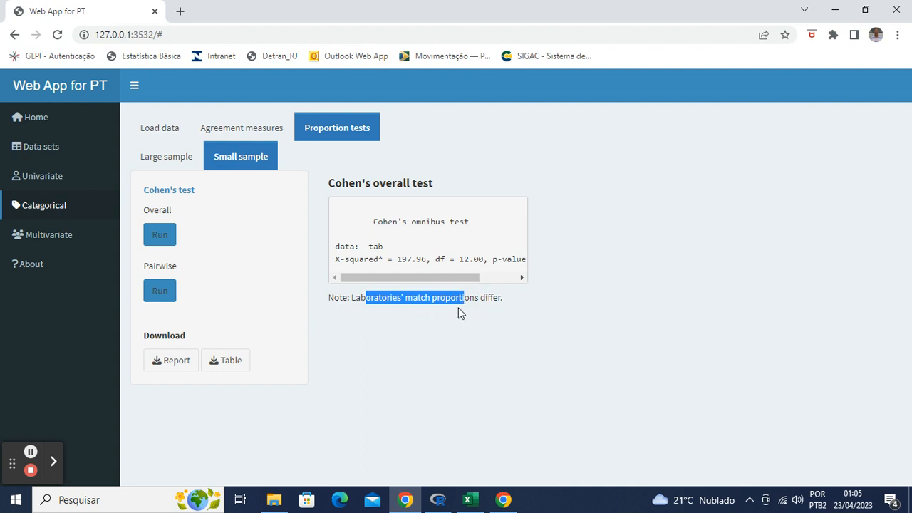
pyautogui.click(501, 299)
# Run Cohen's pairwise test for the small sample and review the resulting table of laboratory pairs.
pyautogui.click(162, 294)
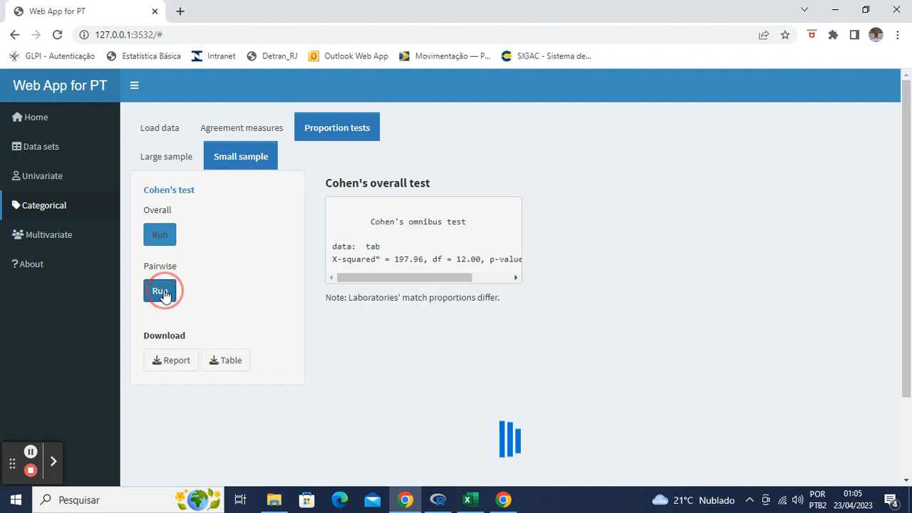
pyautogui.scroll(-3, 607, 314)
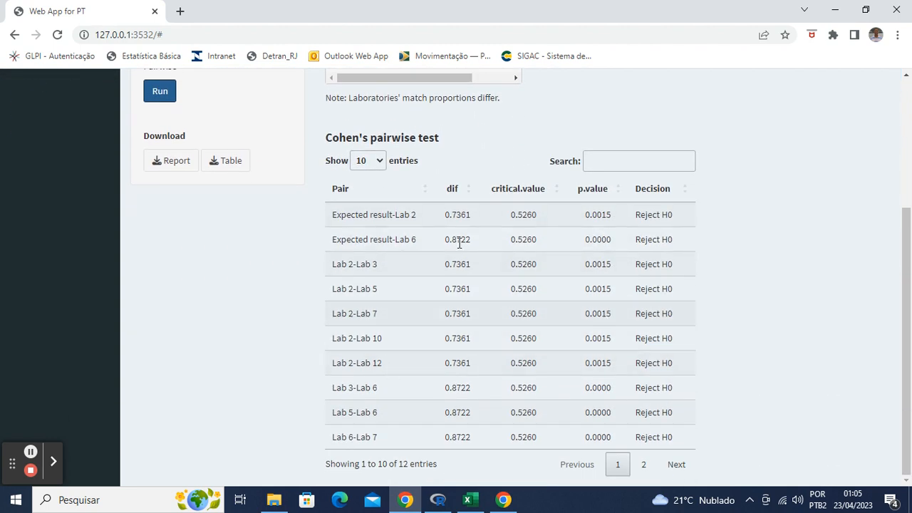
pyautogui.scroll(1, 386, 329)
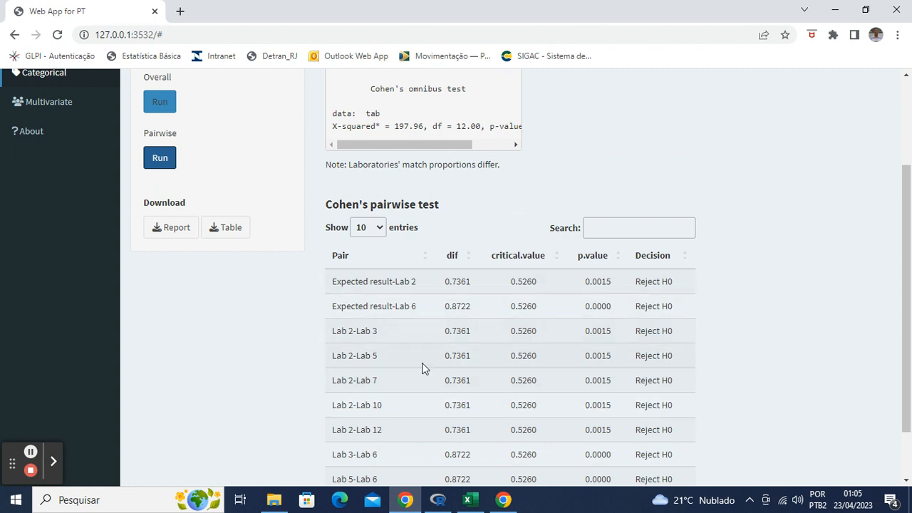
pyautogui.scroll(1, 559, 180)
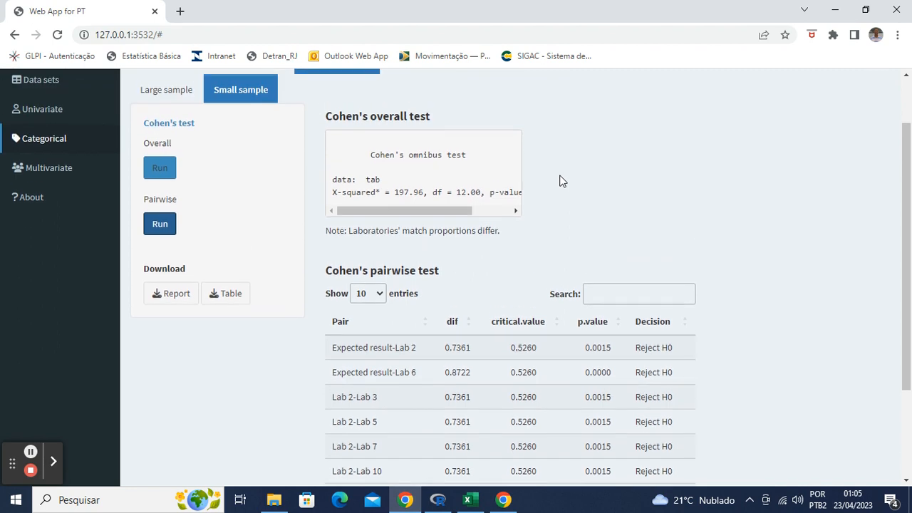
pyautogui.scroll(1, 559, 181)
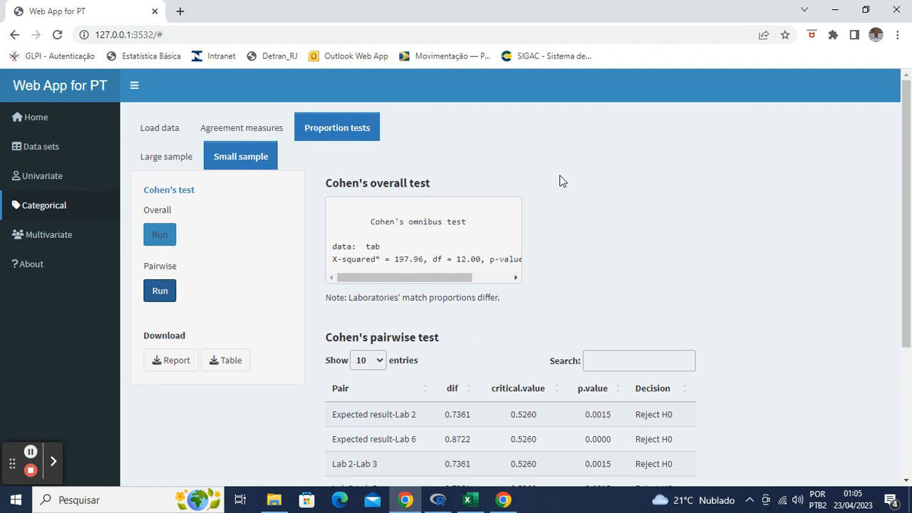